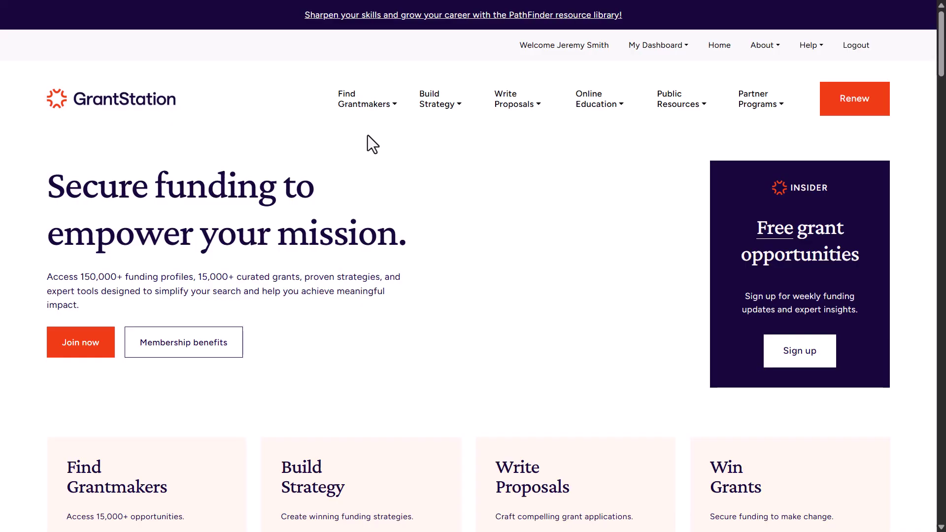
- Open the US Charitable grantmaker search under Find Grantmakers
mouse_move(347, 106)
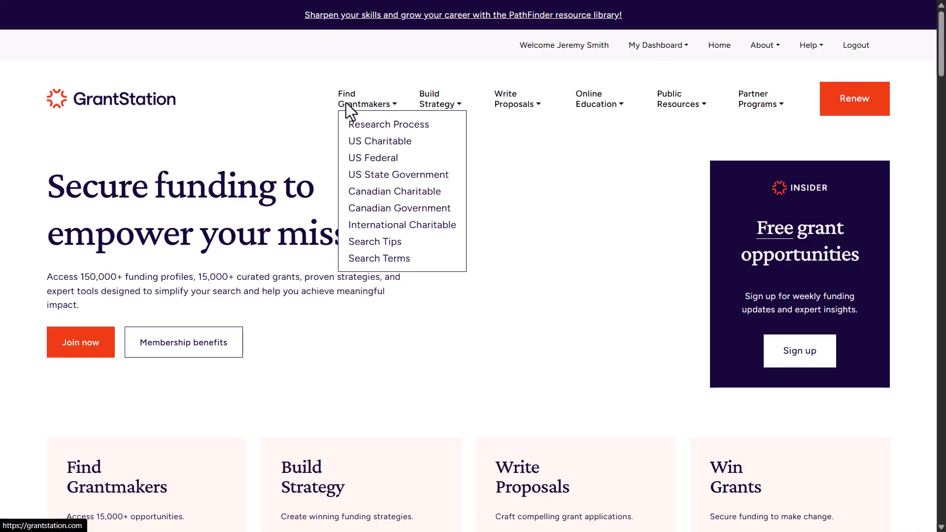
click(367, 142)
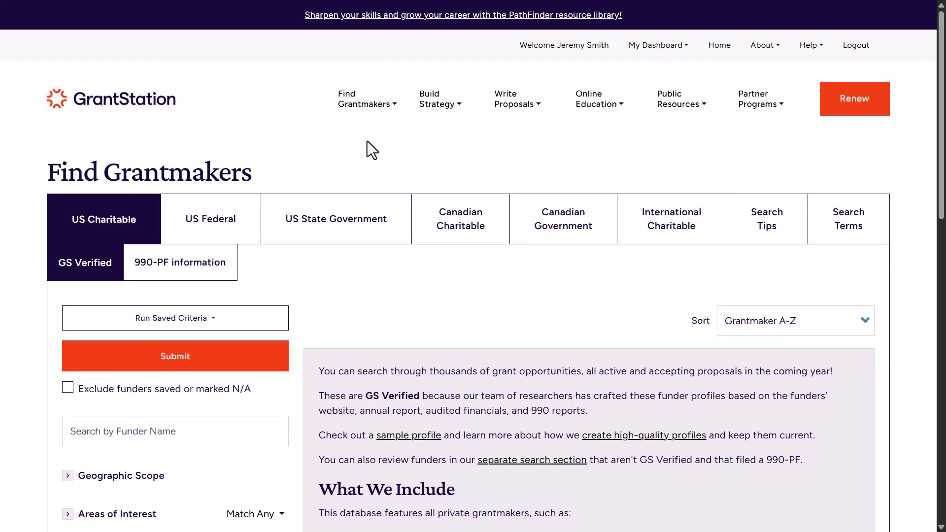
scroll(303, 138, down, 2)
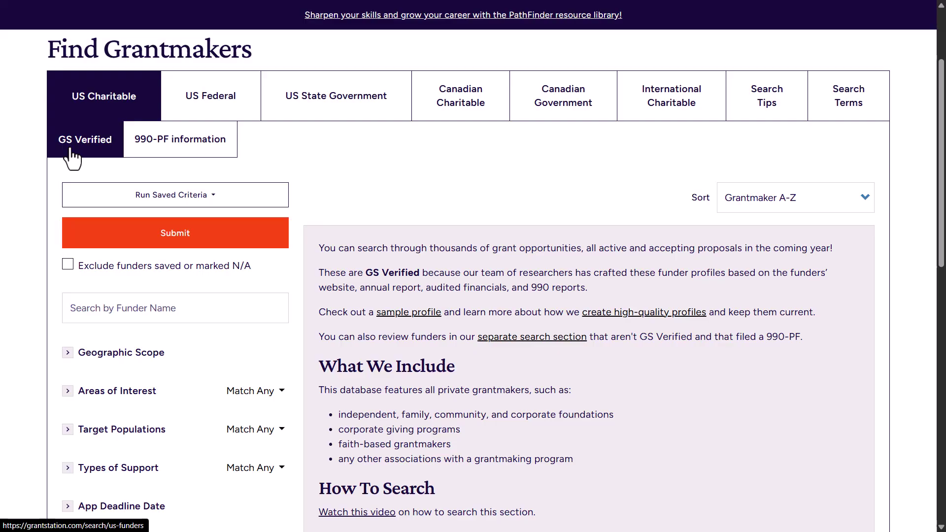
- View the 990-PF information search, and return to the GS Verified search with Areas of Interest set to Match Any
click(182, 150)
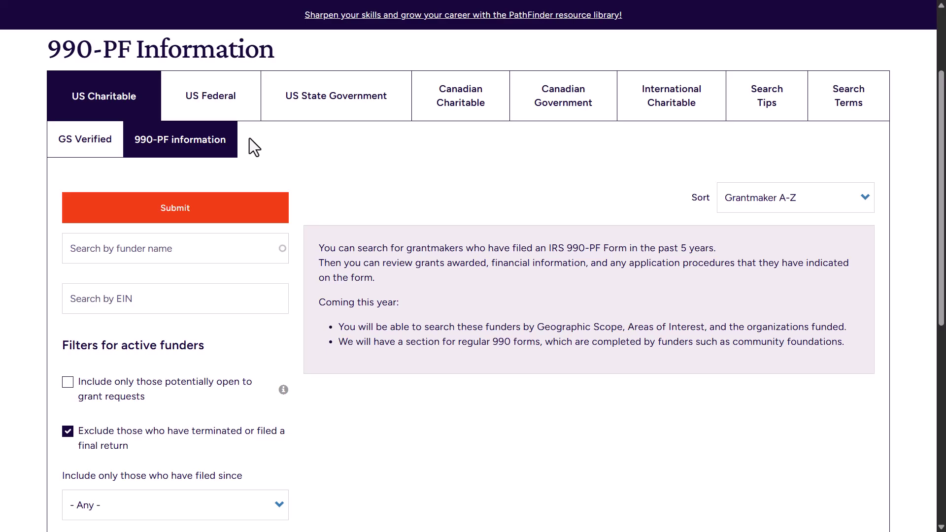
click(94, 148)
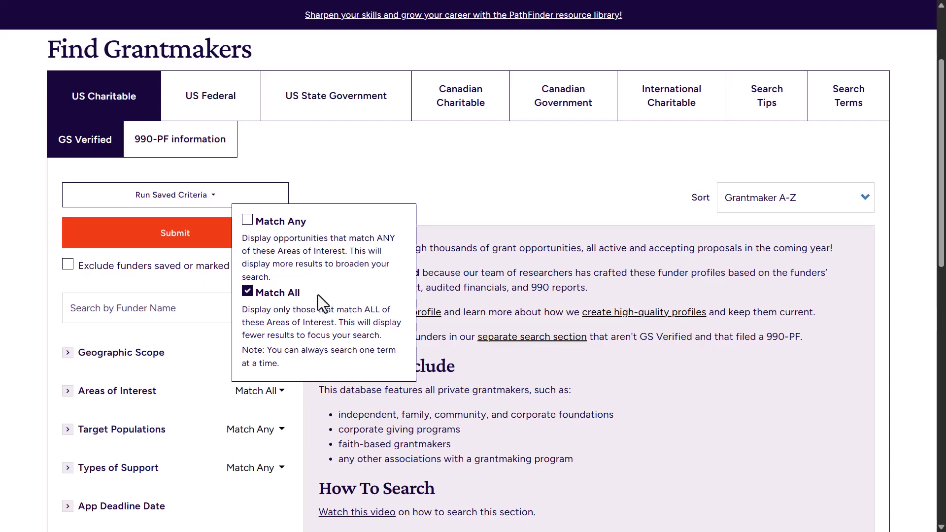
click(249, 221)
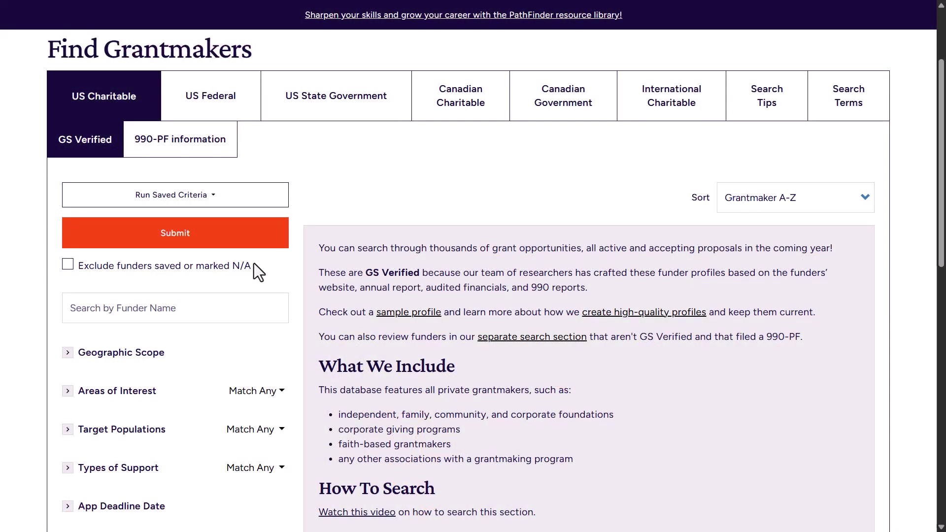
- Set the Geographic Scope filter to National and Pennsylvania
click(68, 353)
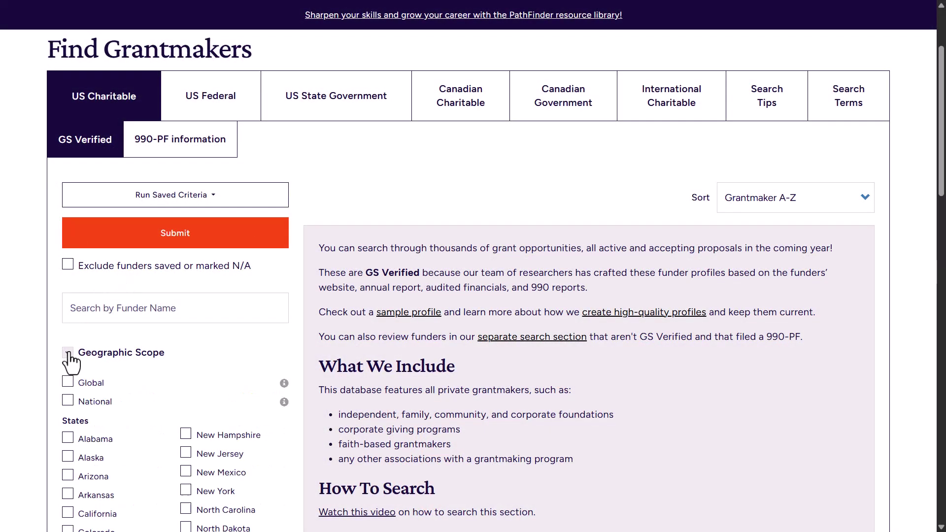
click(68, 401)
middle_click(65, 407)
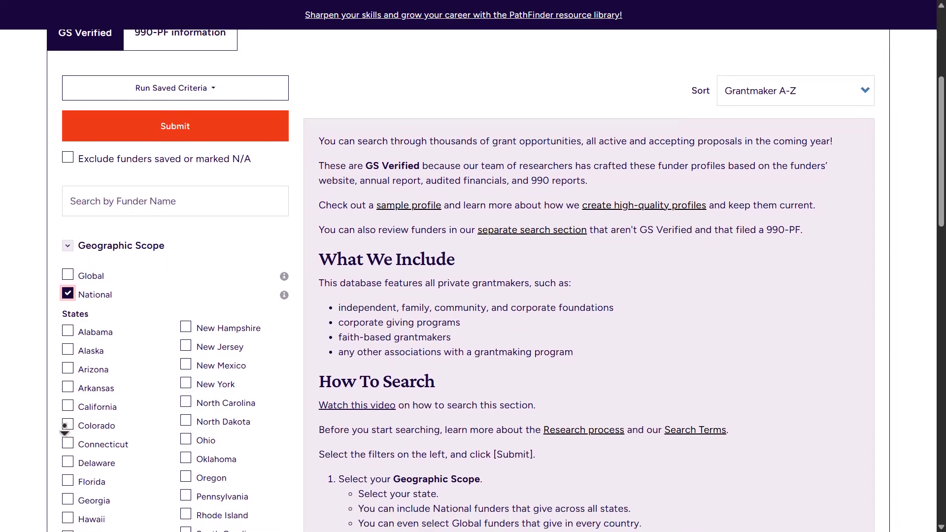
middle_click(85, 429)
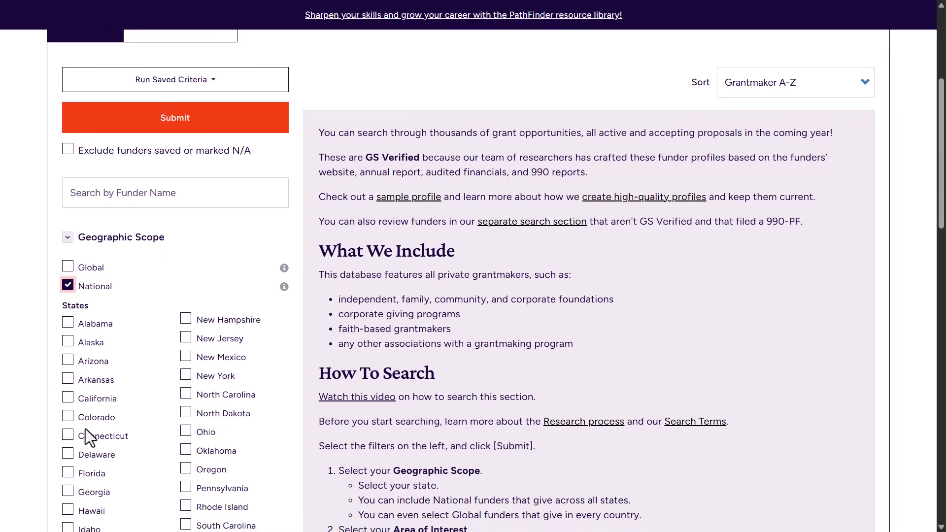
click(187, 488)
- Add Animal Welfare from the Environment & Animals category as an area of interest
scroll(271, 430, down, 10)
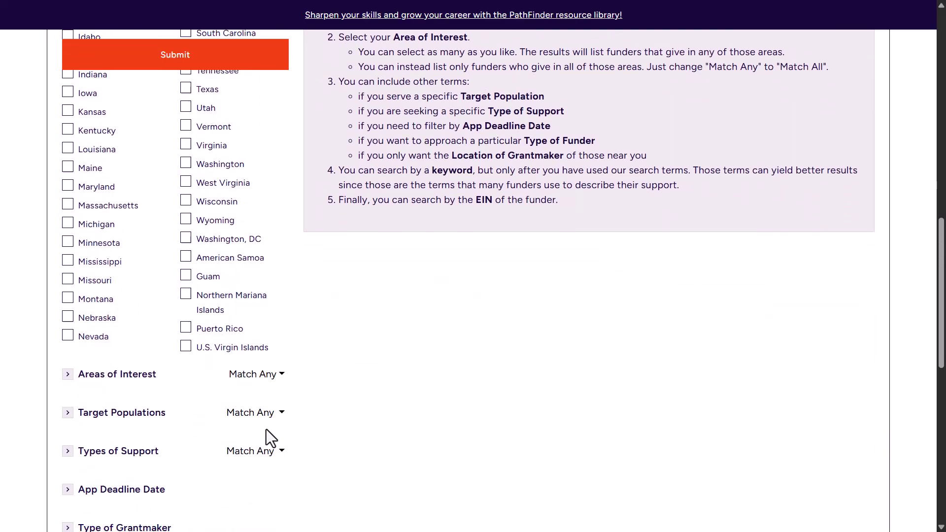
click(69, 376)
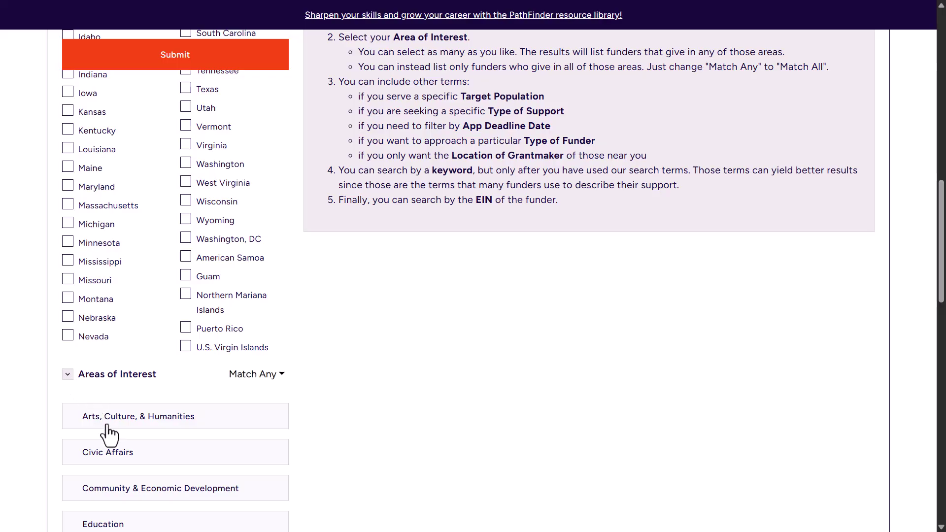
scroll(87, 459, down, 3)
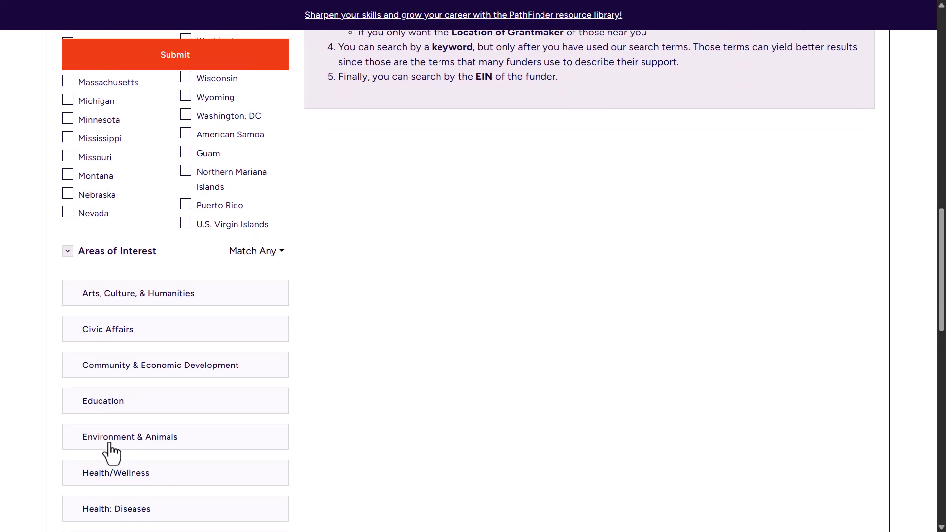
click(109, 448)
scroll(109, 450, down, 1)
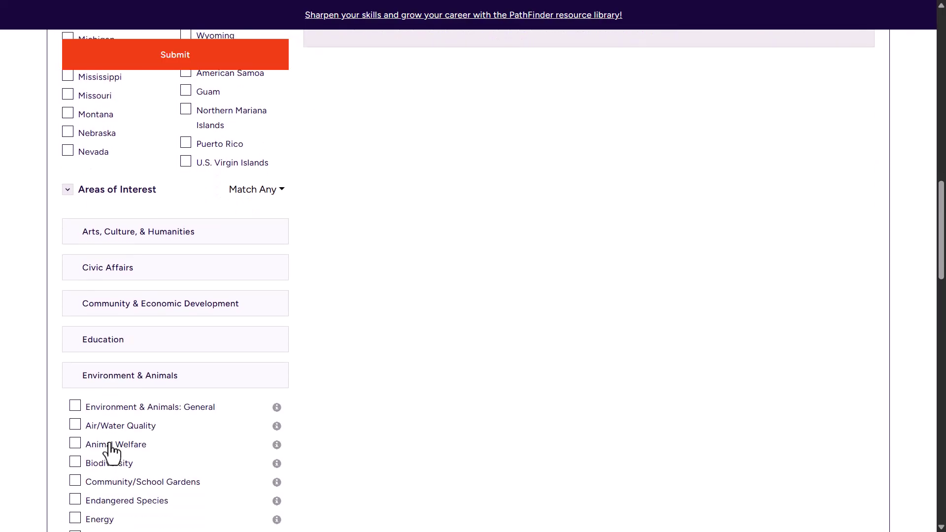
click(76, 445)
click(131, 380)
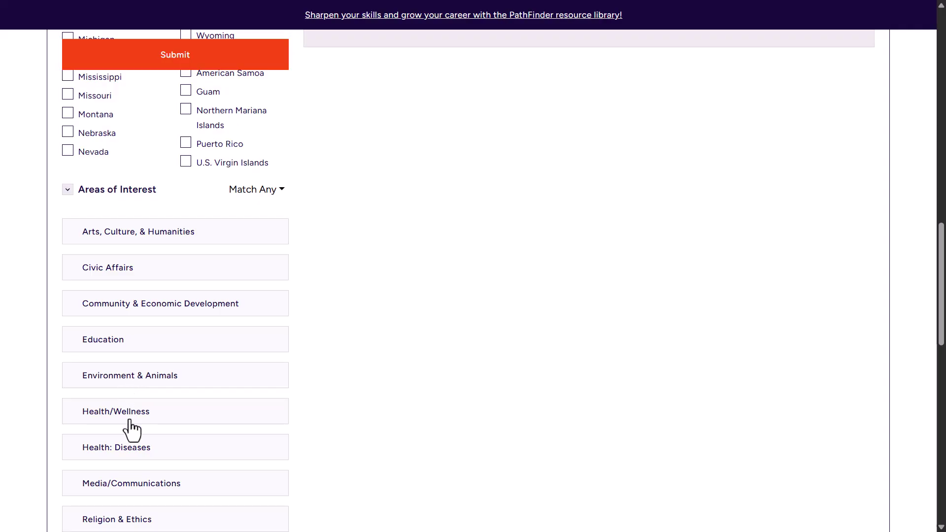
- Add Animal-assisted Therapy/Service Dogs from the Health/Wellness category as an area of interest
scroll(130, 430, down, 1)
click(128, 355)
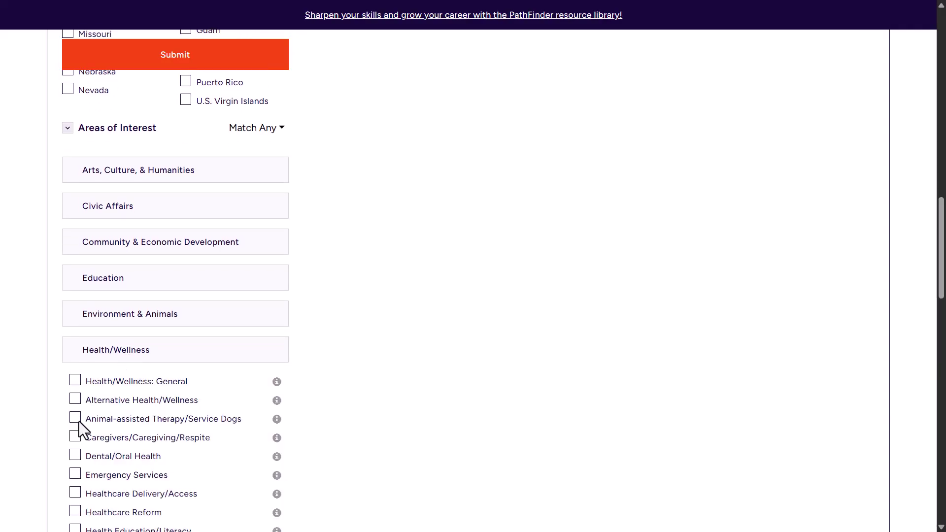
click(156, 354)
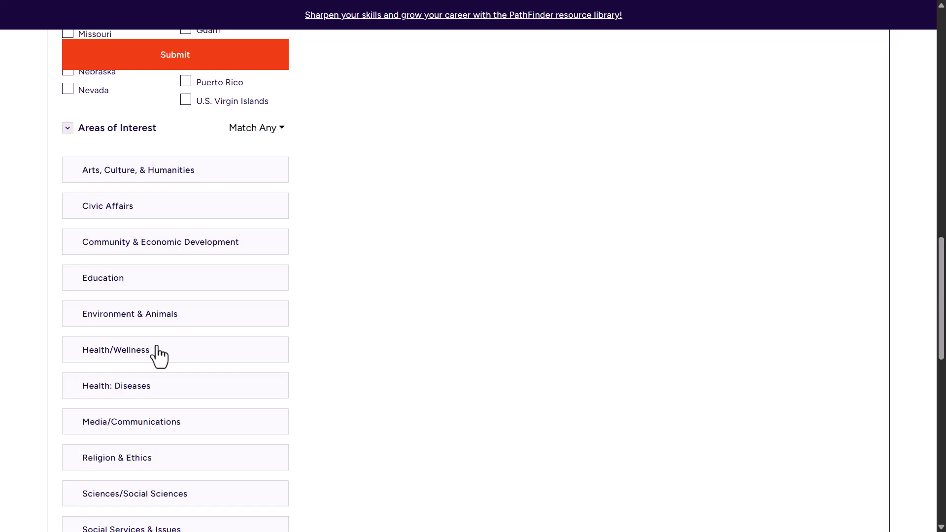
- Choose Equipment, General Operating Support, and Product Donation as the types of support
scroll(158, 355, down, 1)
scroll(158, 355, down, 4)
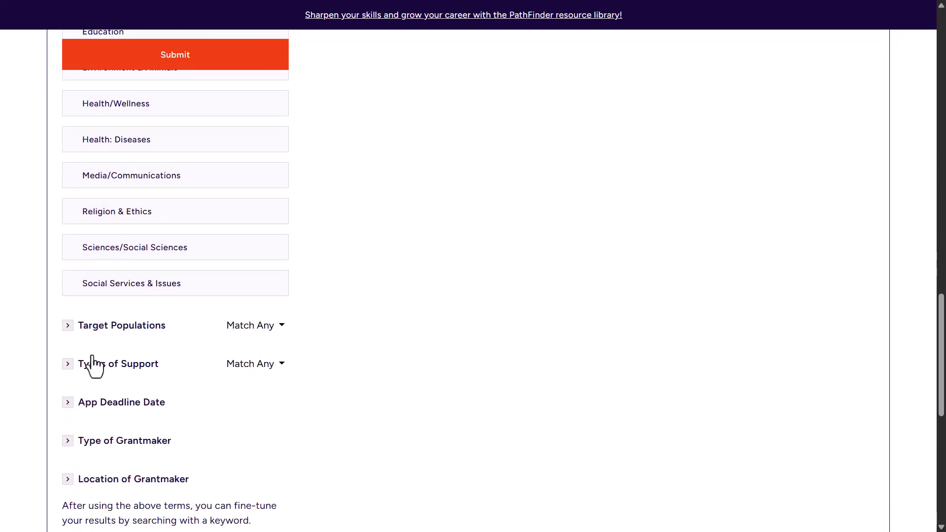
click(67, 366)
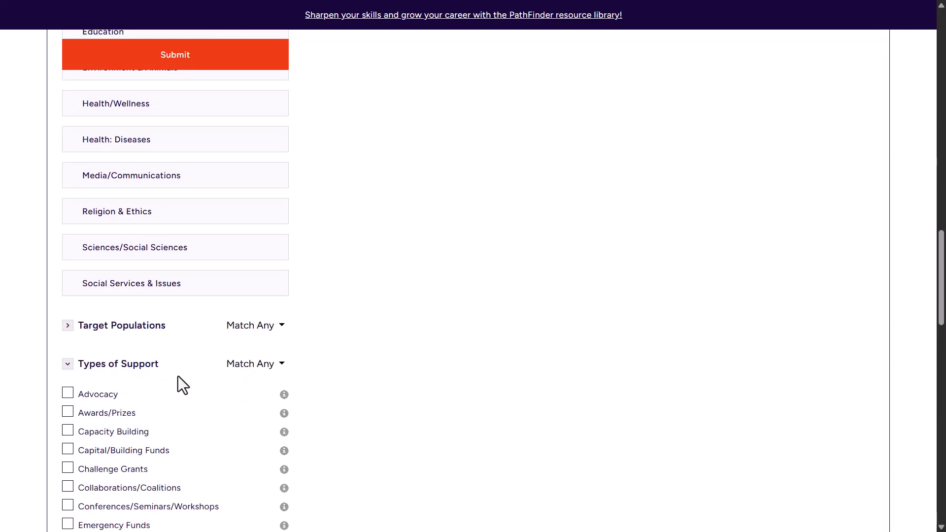
scroll(178, 376, down, 1)
scroll(179, 376, down, 1)
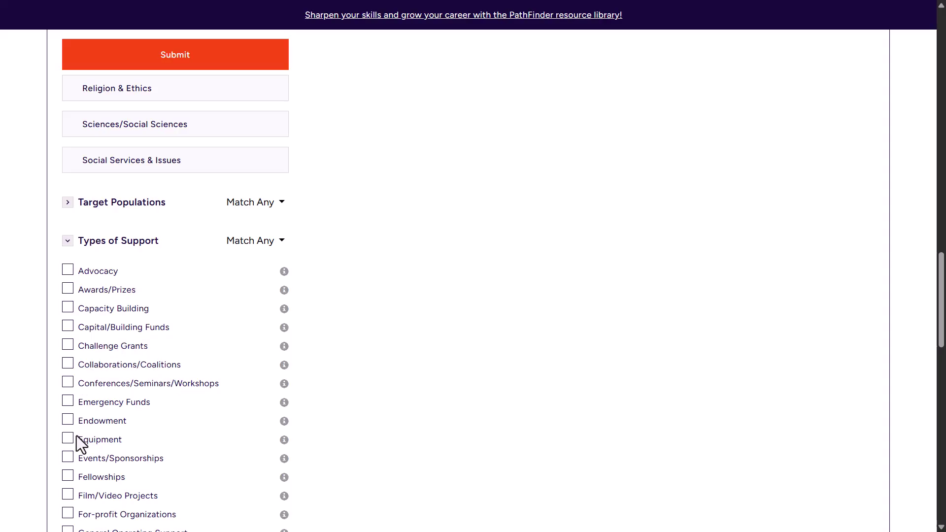
scroll(70, 441, down, 2)
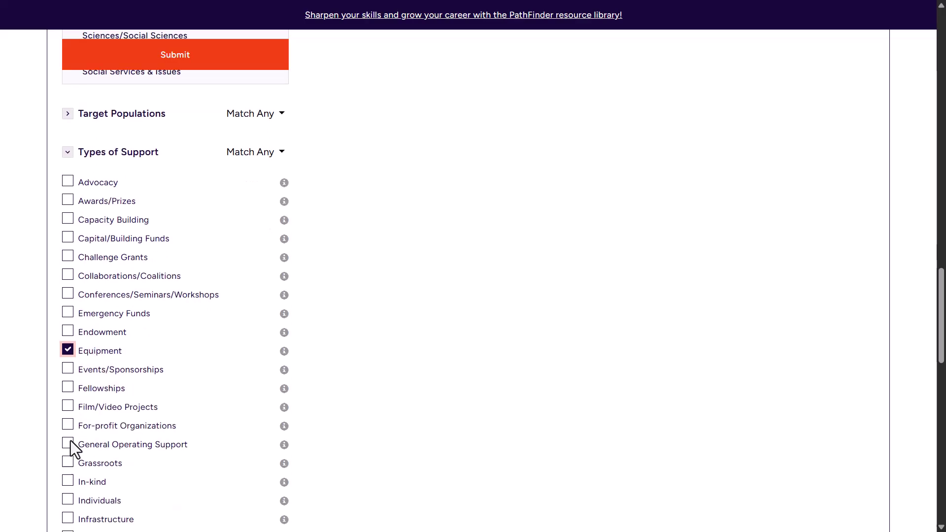
click(70, 413)
scroll(70, 413, down, 3)
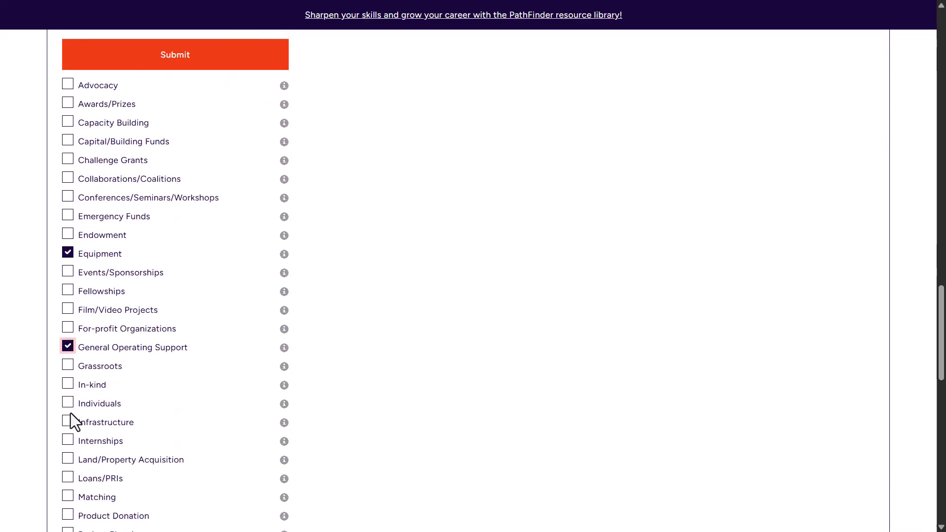
click(70, 394)
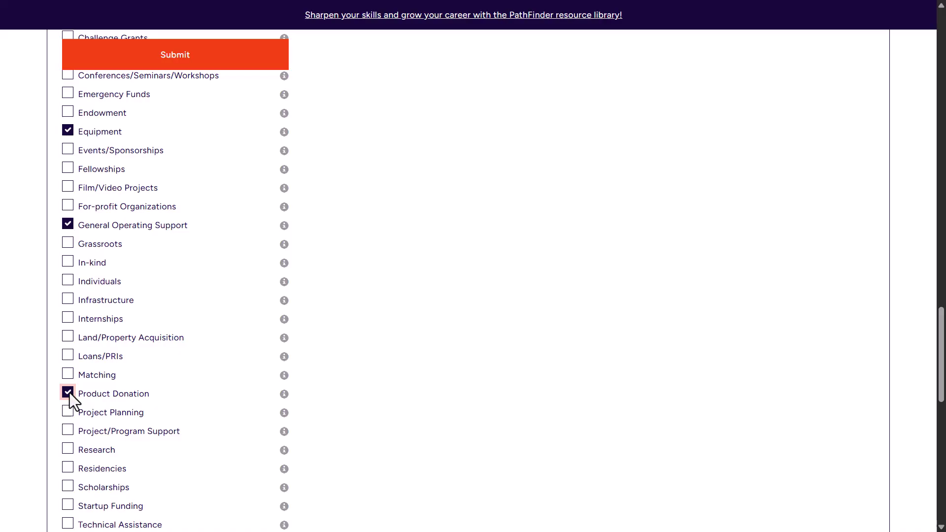
- Submit the search with the chosen filters and check how many funders match
scroll(70, 392, up, 10)
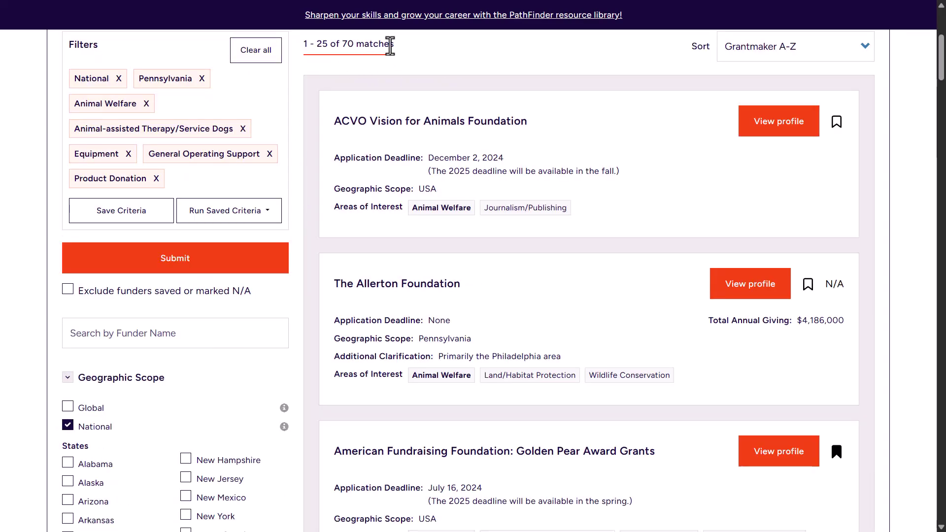
drag(395, 43, 343, 45)
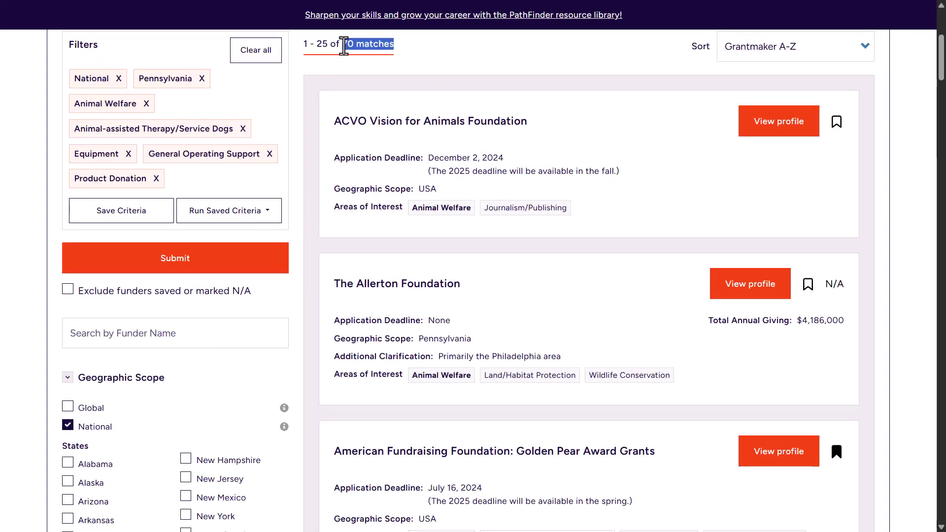
click(413, 54)
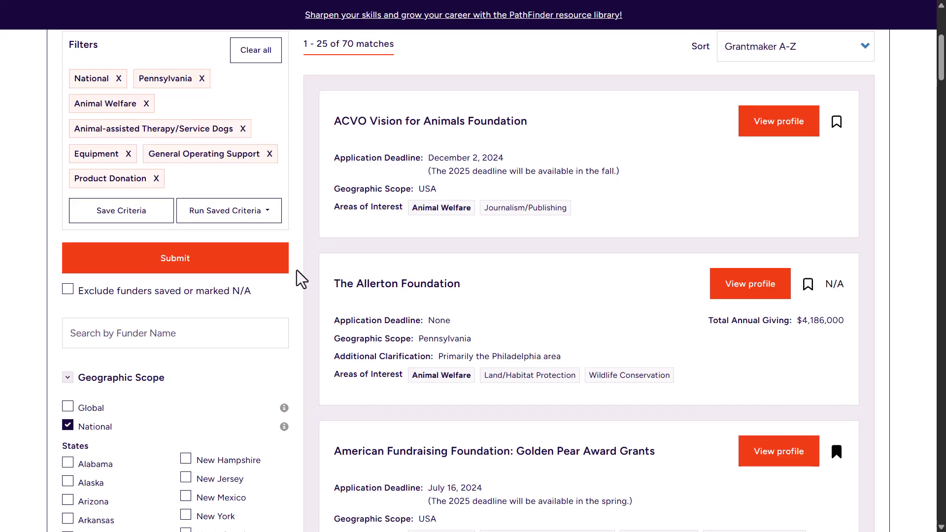
- Switch Areas of Interest to Match All, rerun the search, and check the new match count
scroll(299, 281, down, 5)
scroll(295, 277, down, 8)
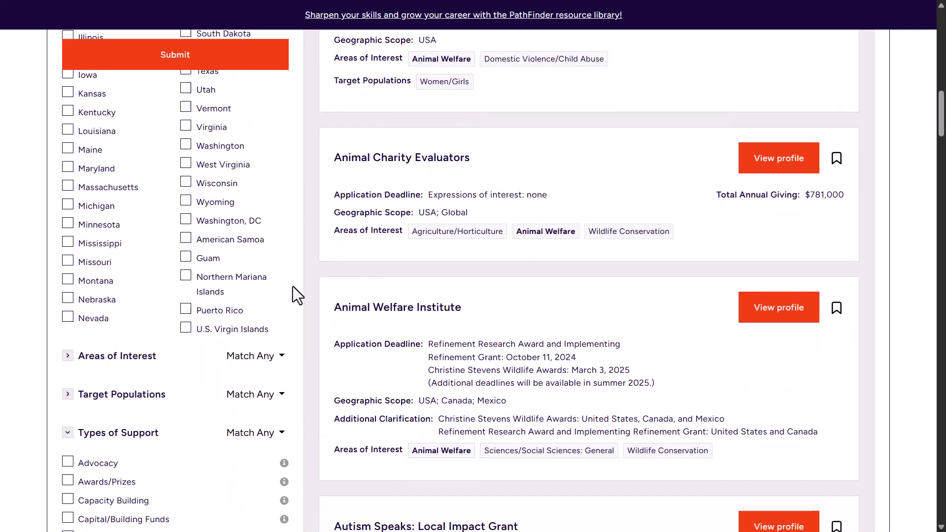
click(282, 270)
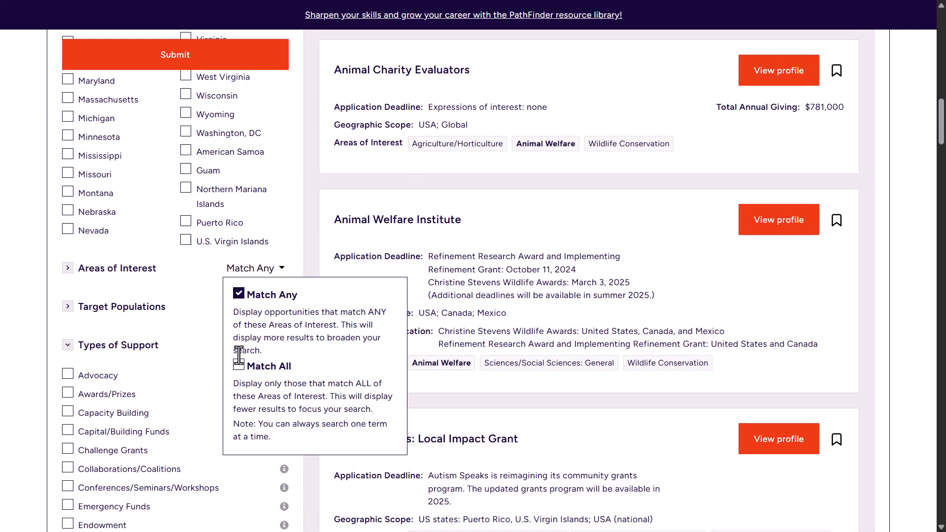
click(238, 370)
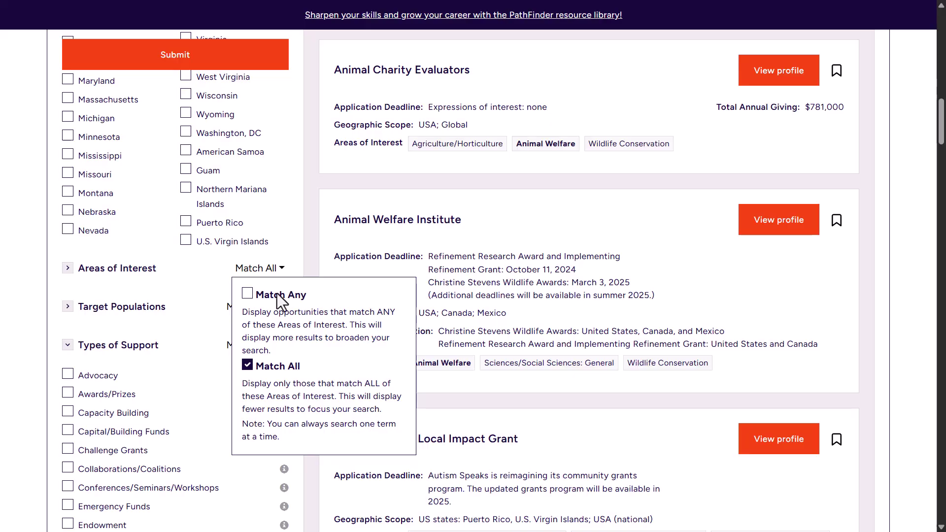
click(238, 61)
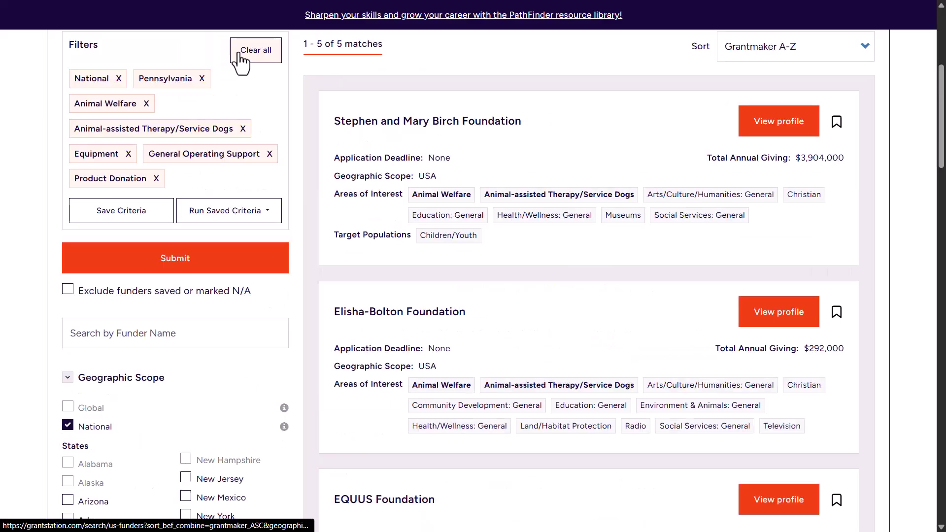
drag(391, 44, 338, 44)
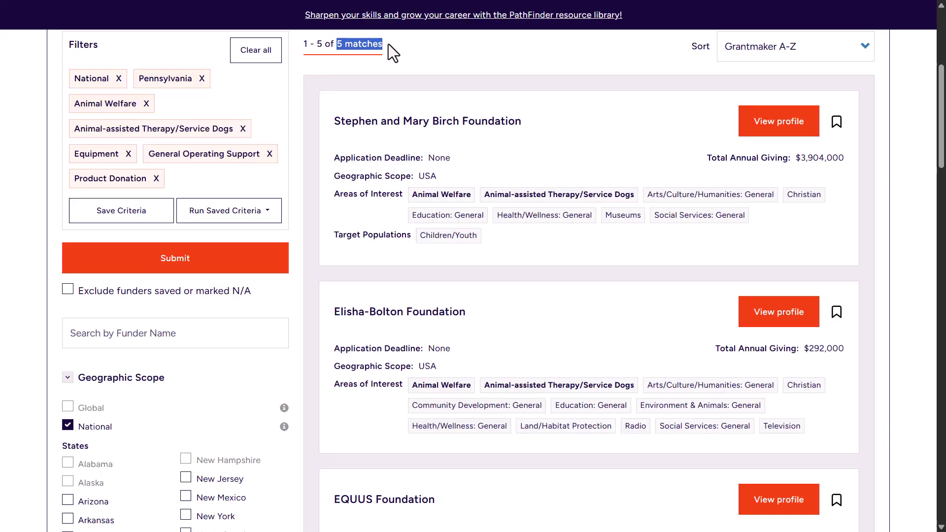
- Add Project/Program Support to the types of support and resubmit the search
middle_click(306, 230)
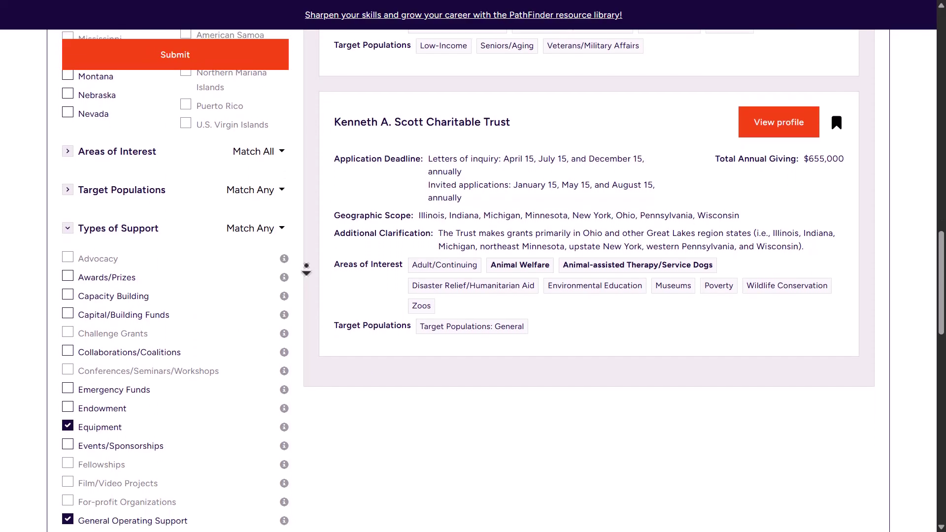
middle_click(306, 269)
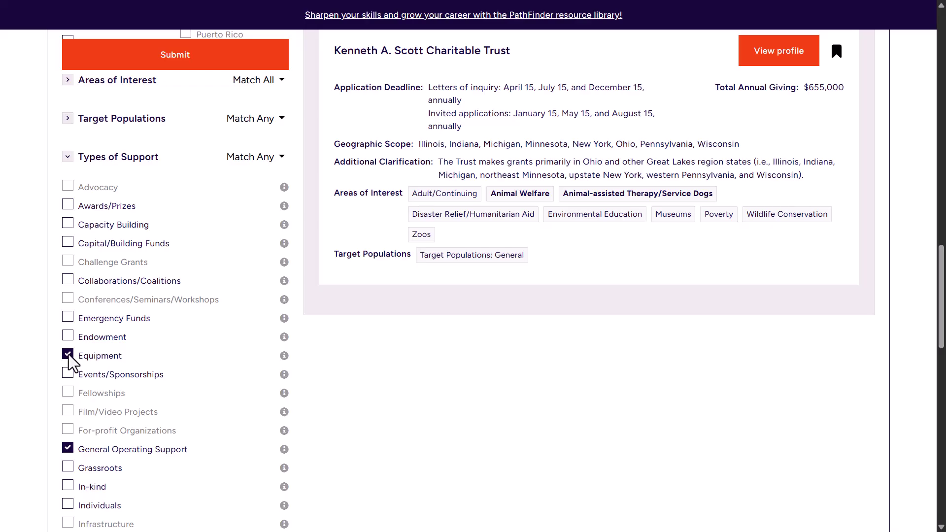
scroll(69, 354, down, 5)
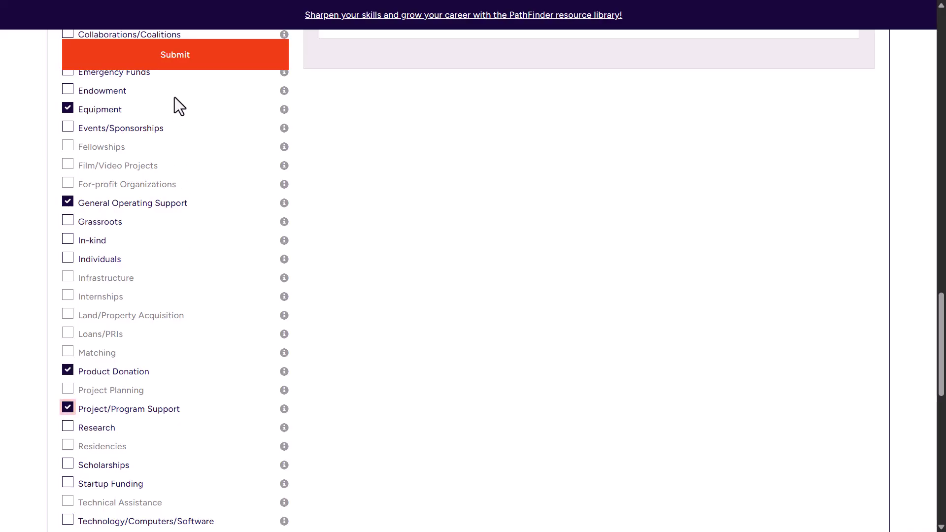
click(175, 63)
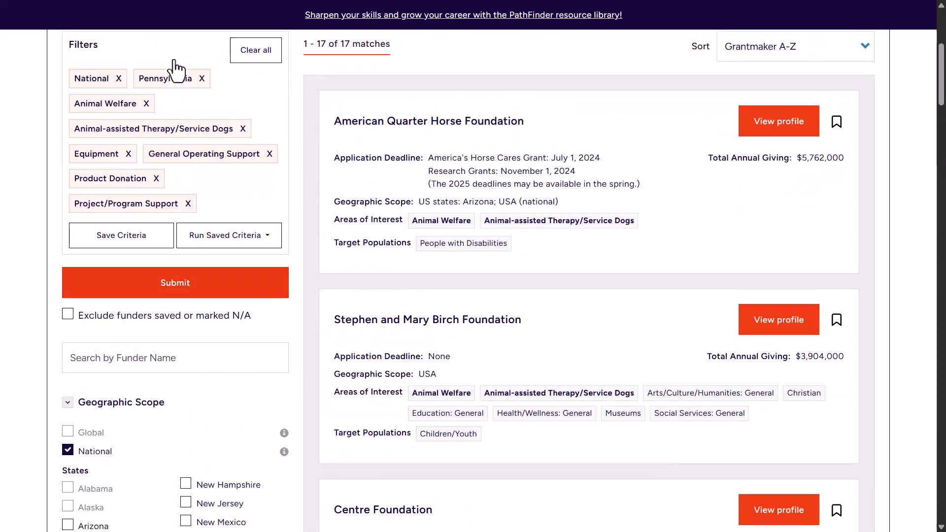
- Open the BISSELL Pet Foundation profile from the search results
scroll(312, 88, down, 2)
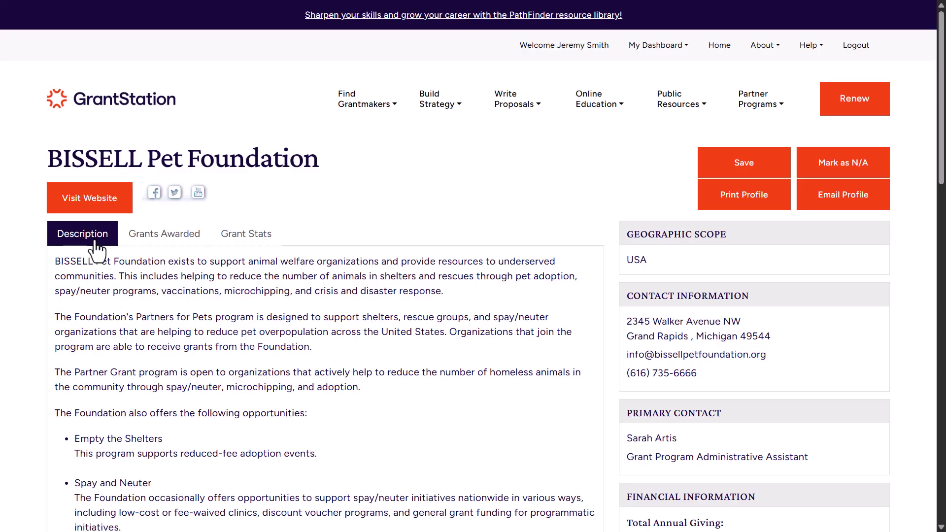
- Review the BISSELL Pet Foundation's list of grants awarded and check which tax years it can be filtered by
click(171, 238)
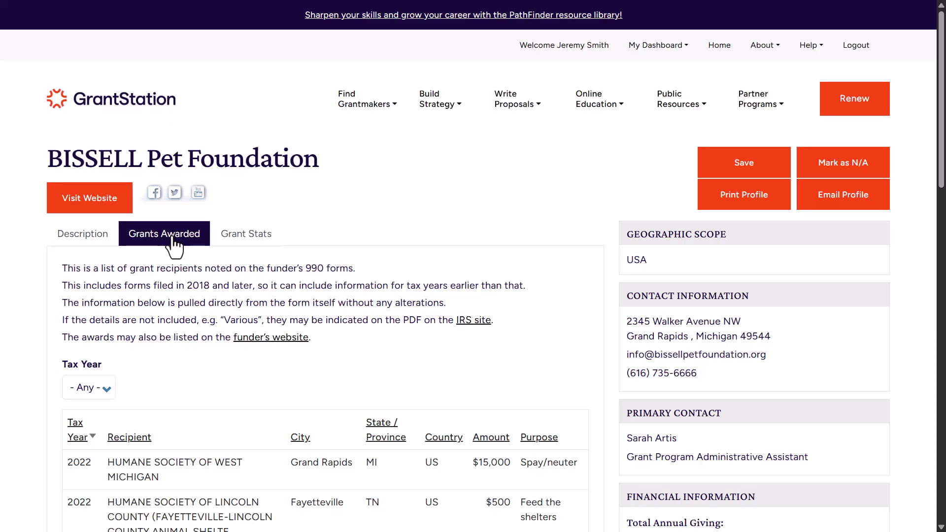
scroll(172, 238, down, 3)
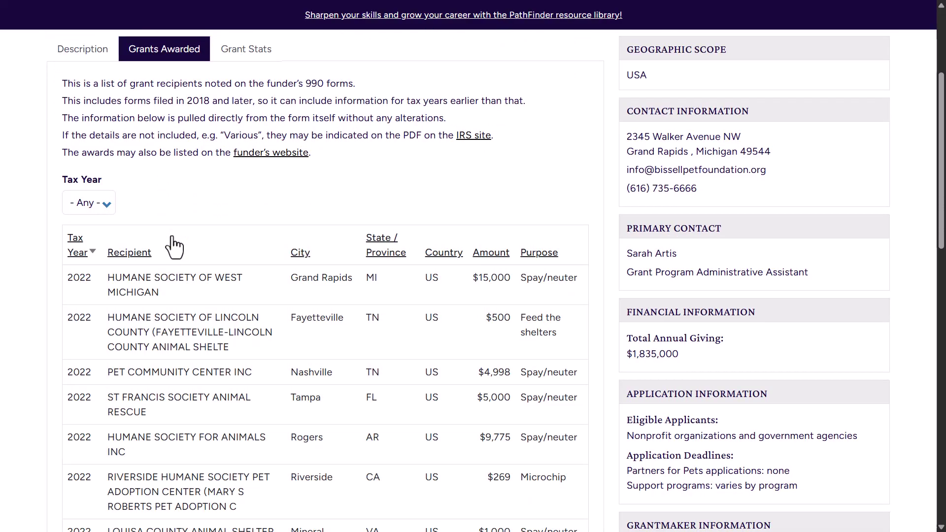
click(105, 205)
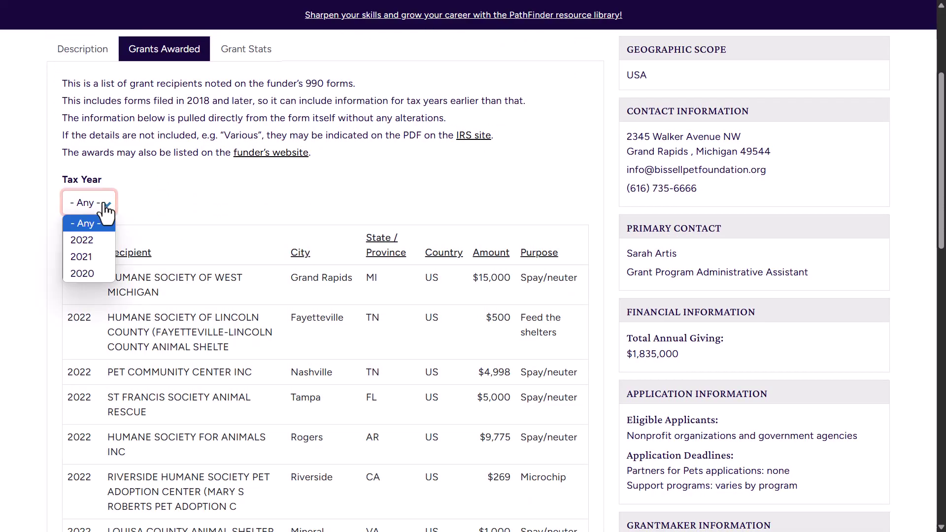
click(105, 204)
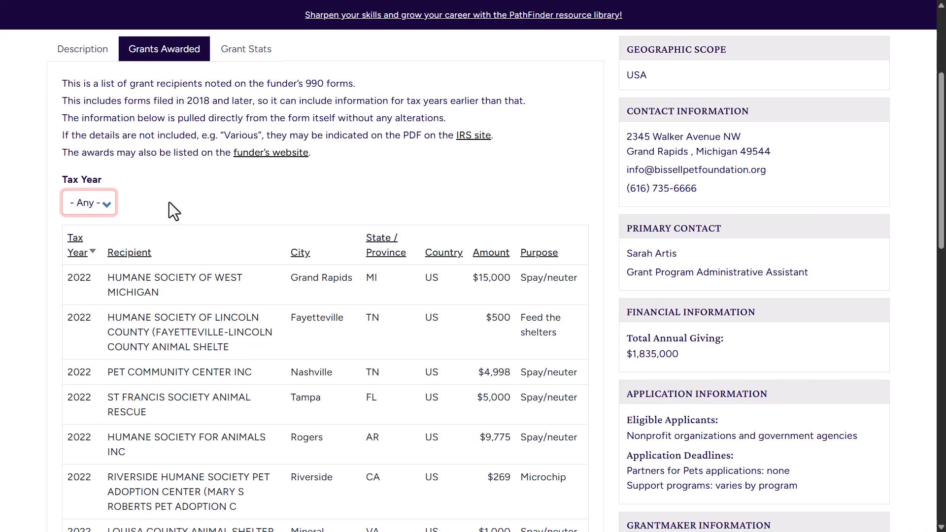
- Examine the BISSELL Pet Foundation's grant statistics for total giving, giving average, giving median and number of grants
click(264, 66)
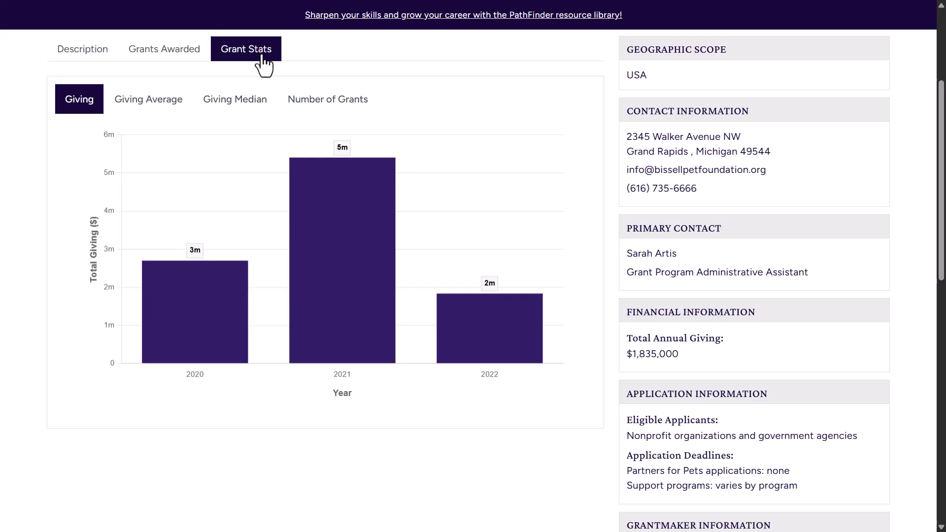
click(159, 115)
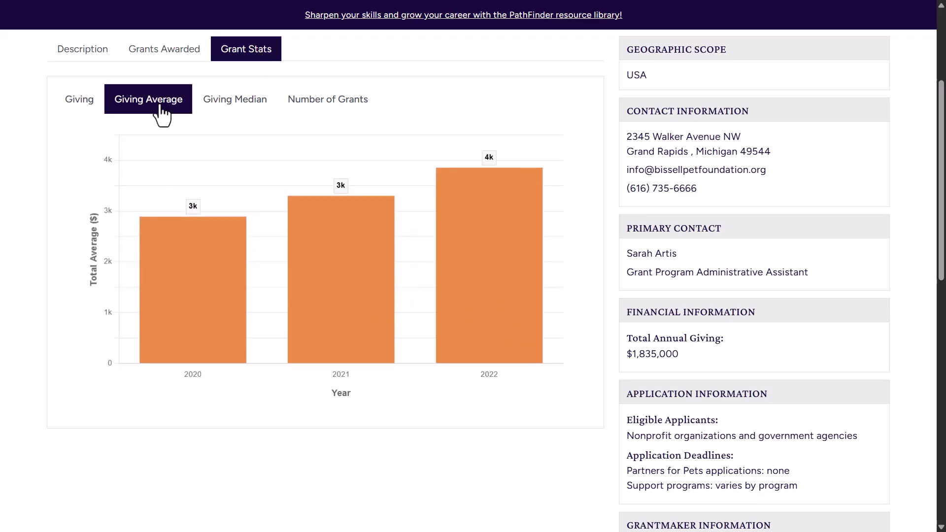
click(241, 116)
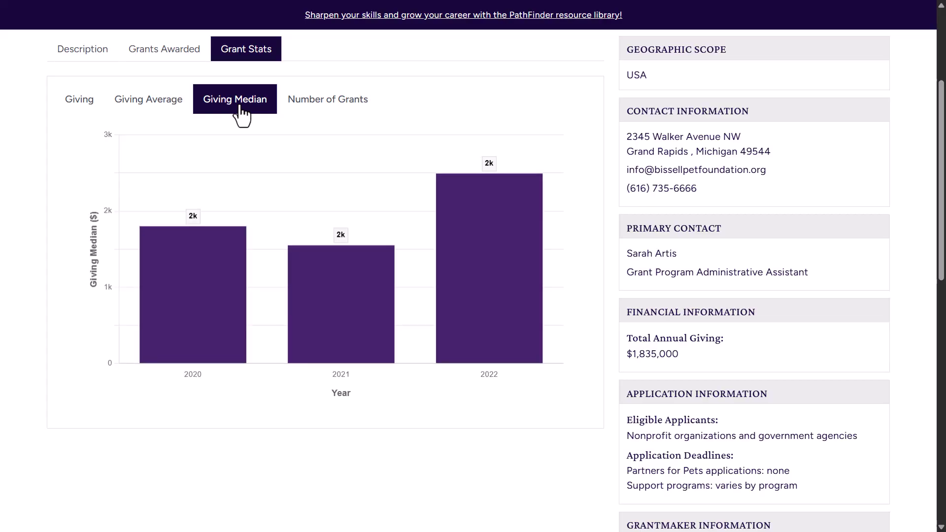
click(333, 115)
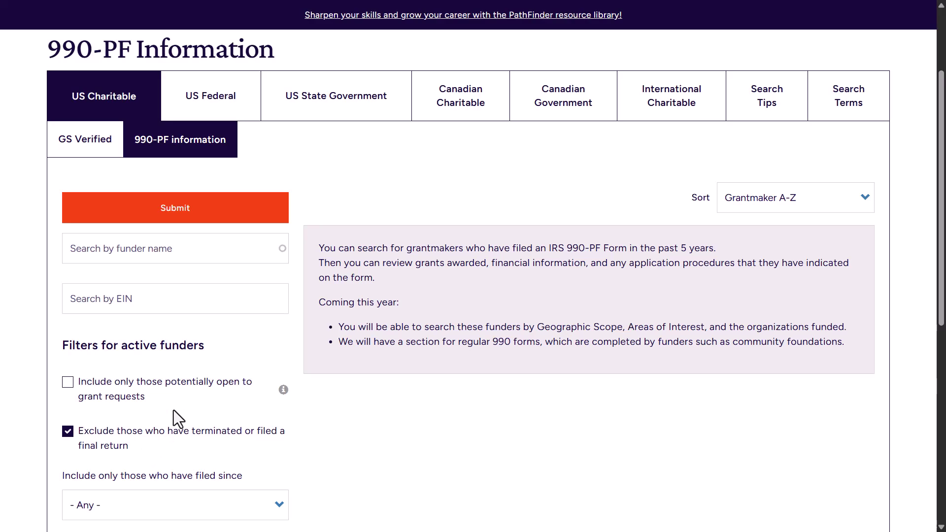
- Search the 990-PF information by funder name for Halo Pet Foundation and open its profile
click(188, 252)
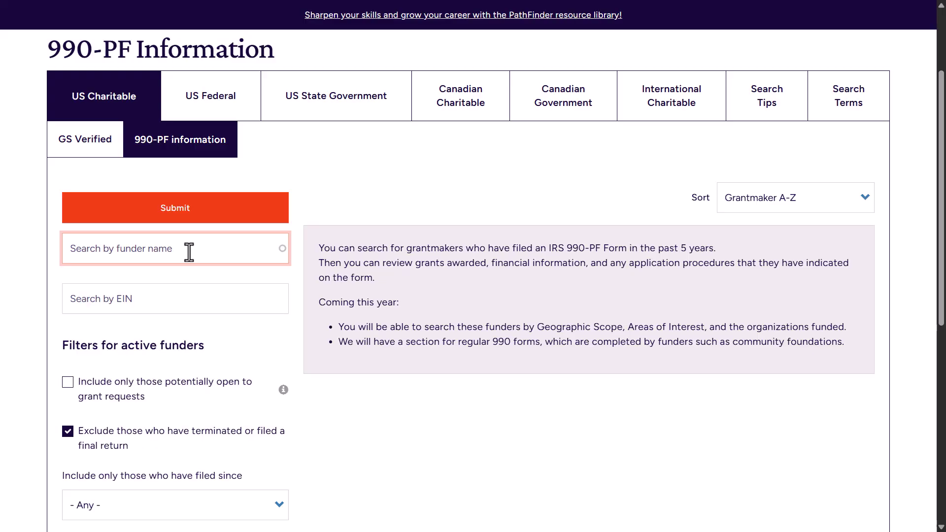
text(ha)
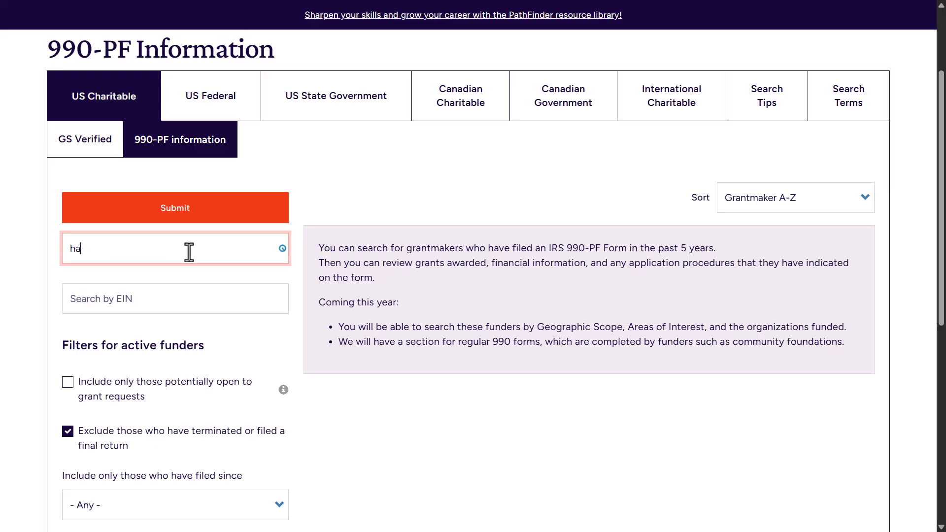
text(lo)
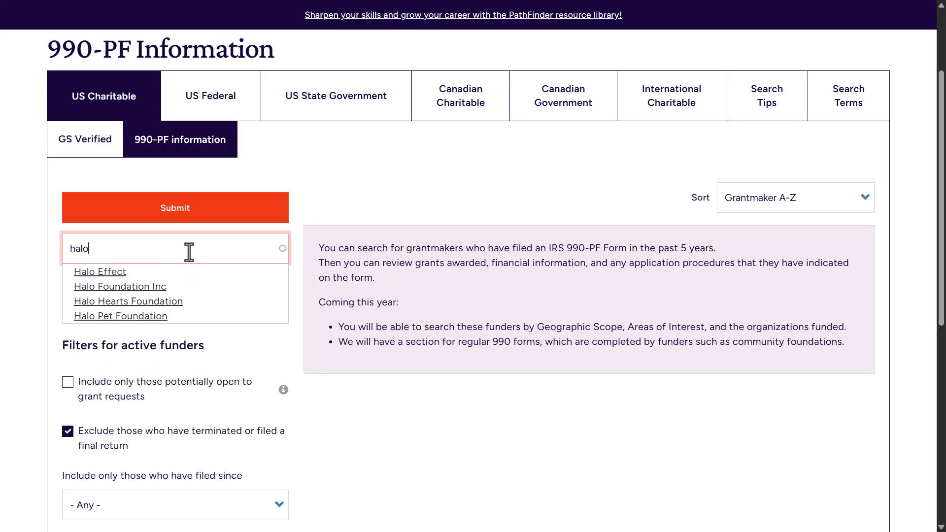
text( pet)
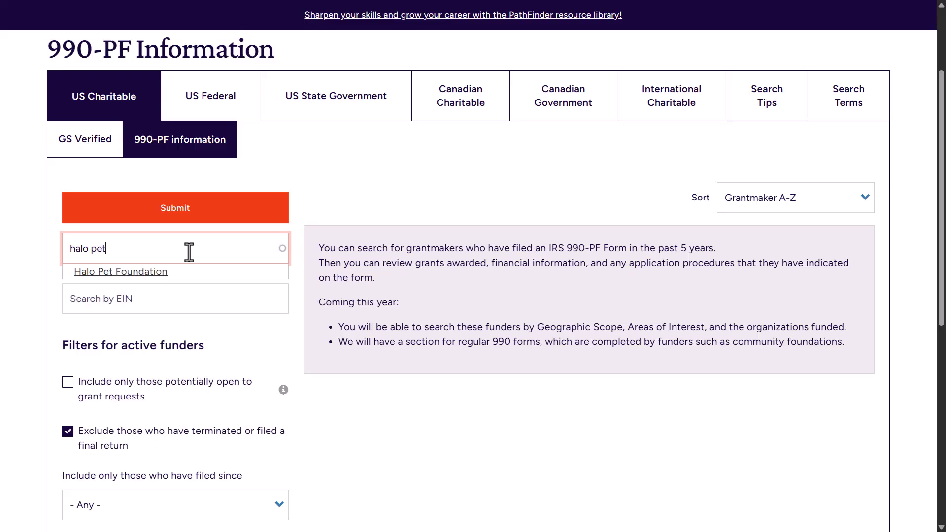
click(152, 272)
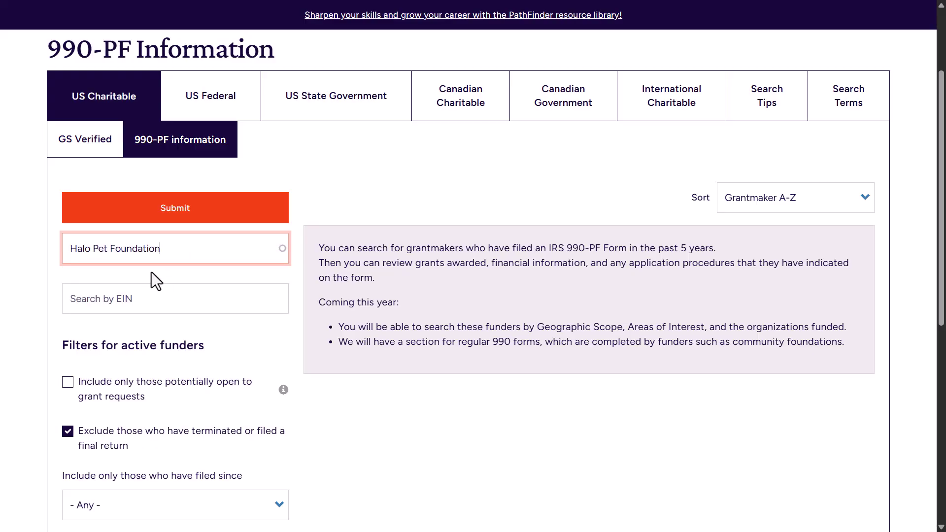
click(200, 212)
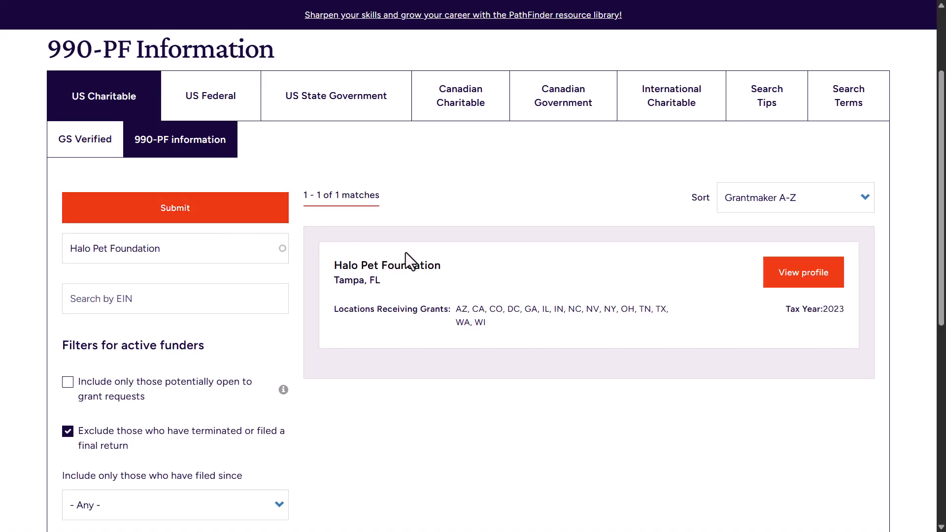
click(809, 272)
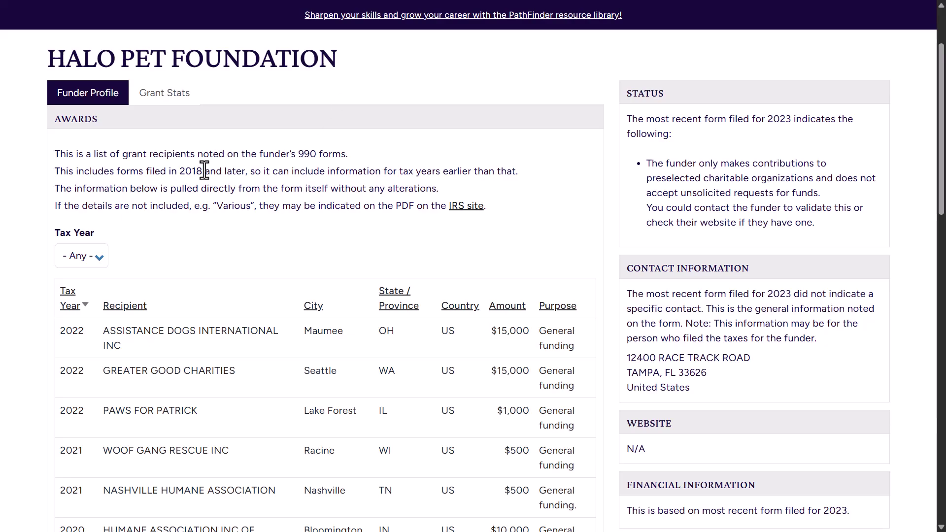
- Check the tax years available for Halo Pet Foundation's awards and read its status note on unsolicited requests
click(101, 261)
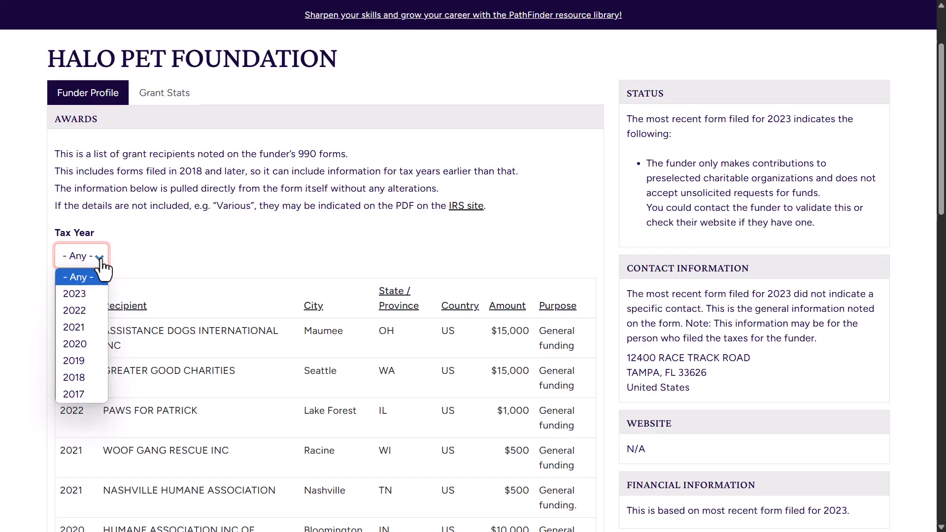
click(101, 261)
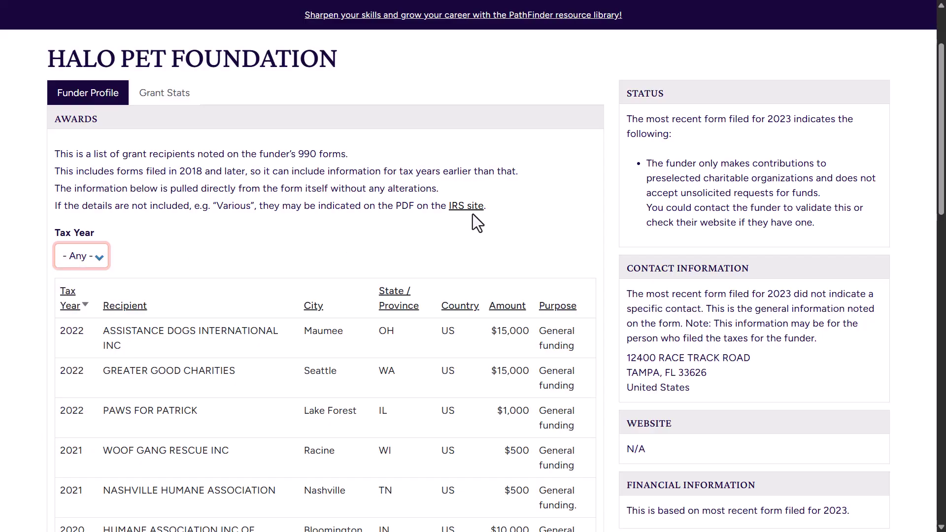
drag(647, 164, 828, 196)
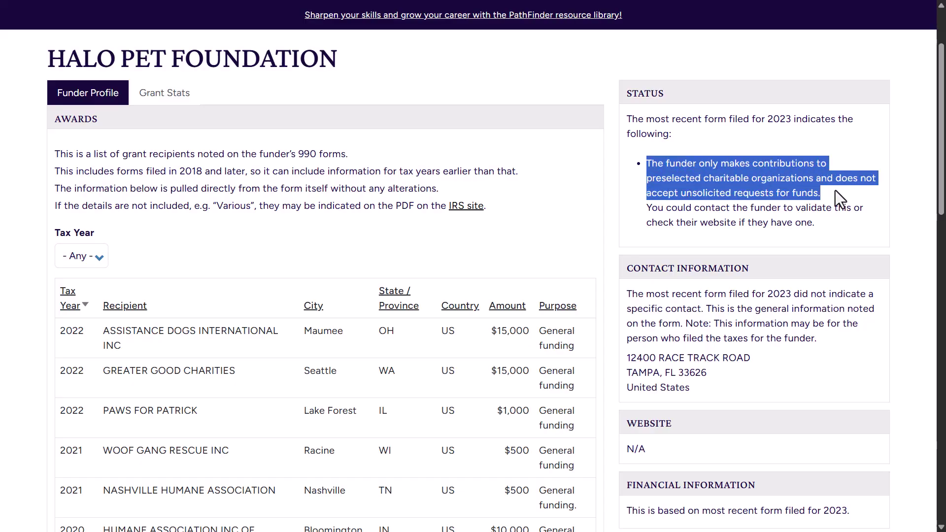
click(835, 190)
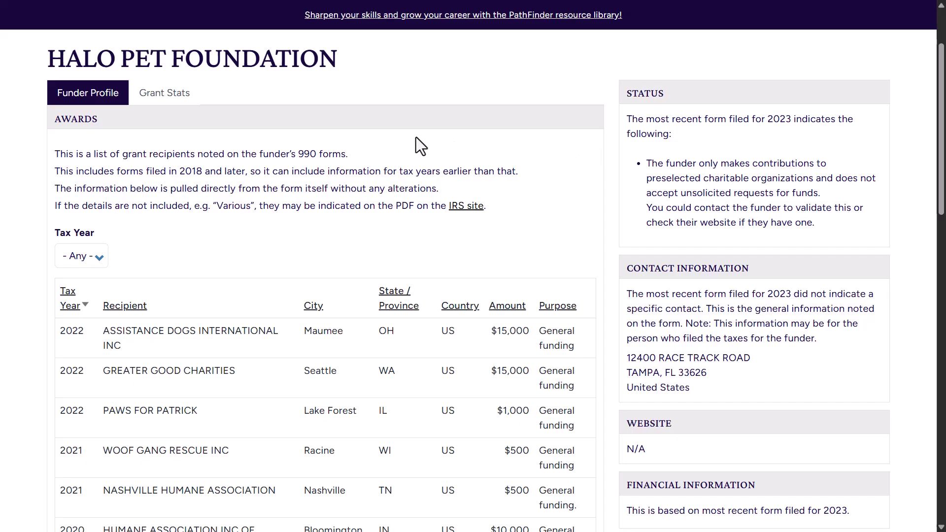
- Examine Halo Pet Foundation's grant statistics for total giving, giving average, giving median and number of grants
click(167, 96)
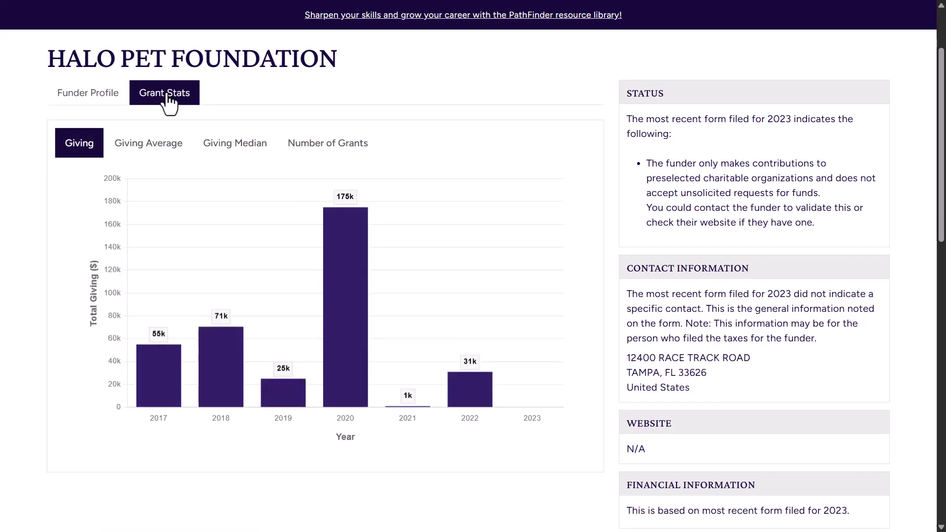
click(139, 152)
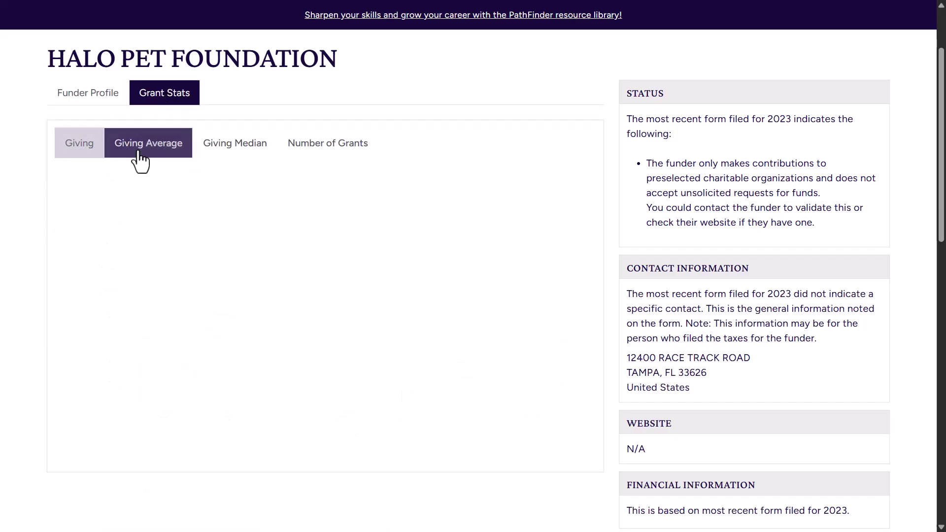
click(241, 157)
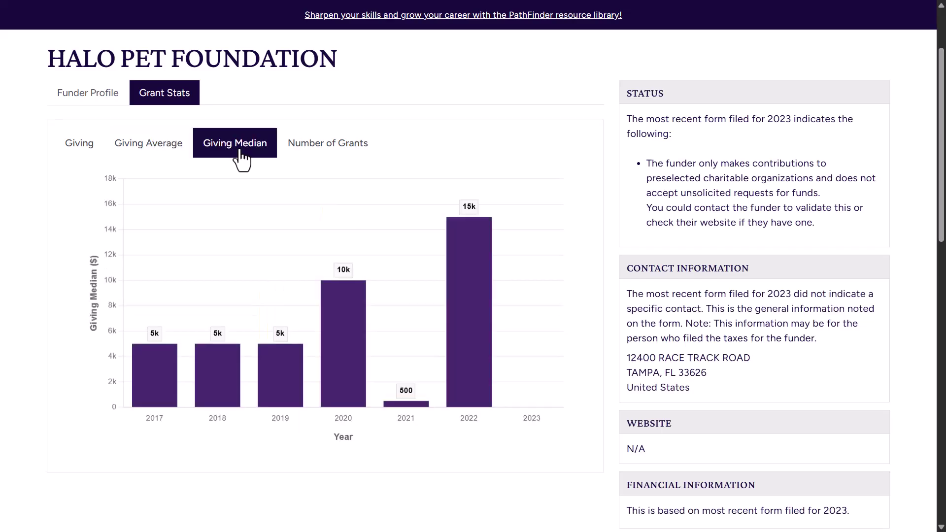
click(330, 156)
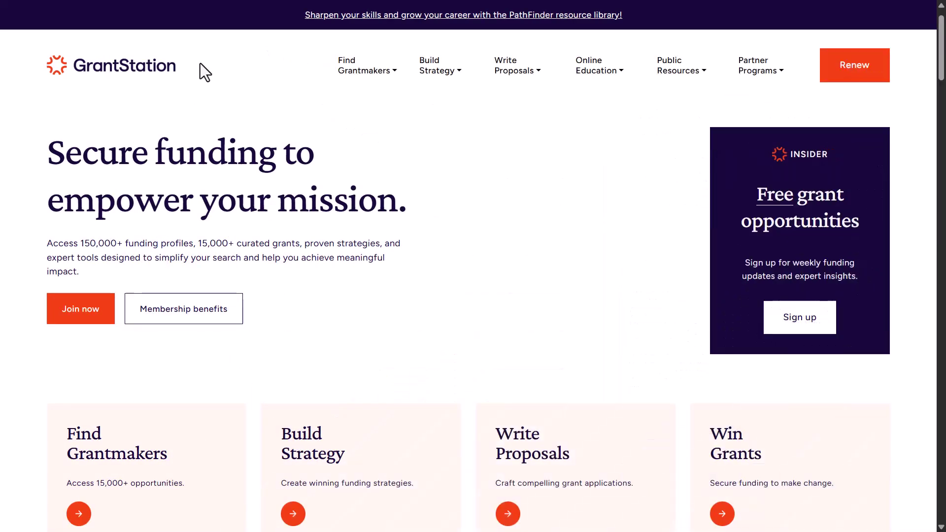